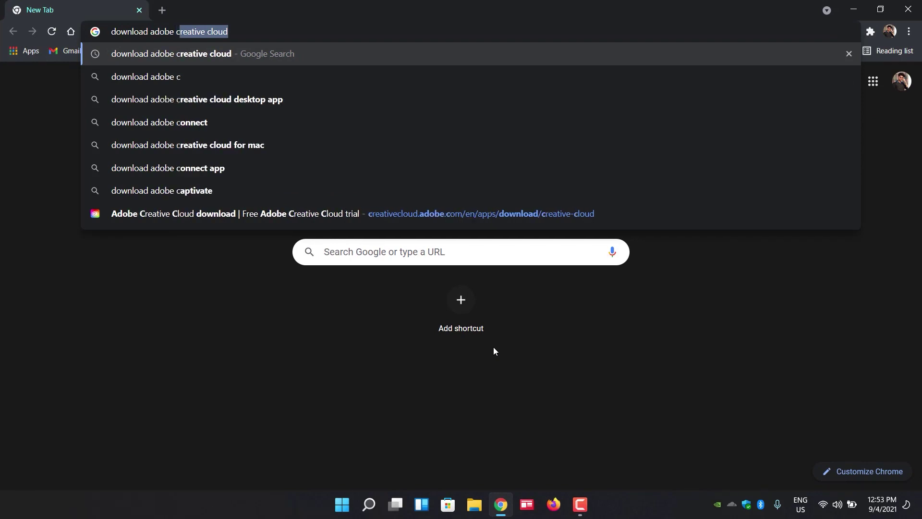
Step: Search the web for "download adobe creative cloud" and download the Creative Cloud installer from Adobe's creativecloud.adobe.com page
key(Return)
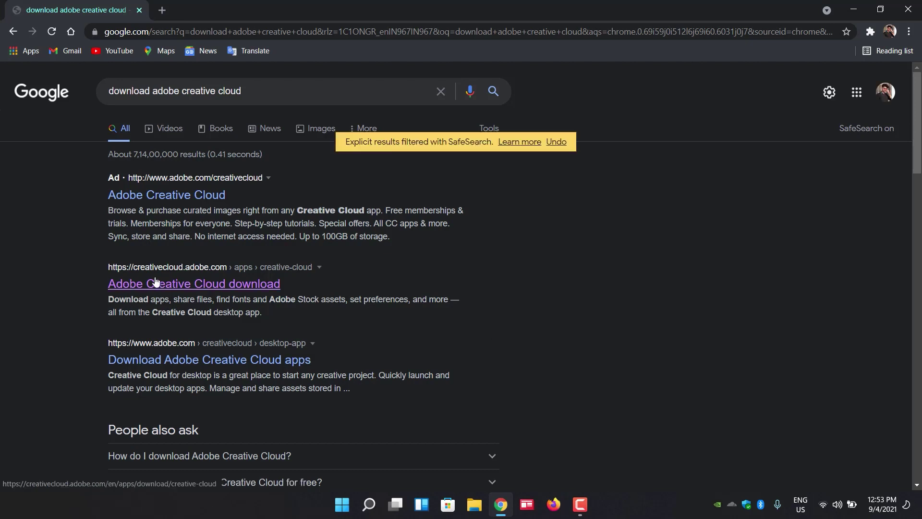
click(171, 284)
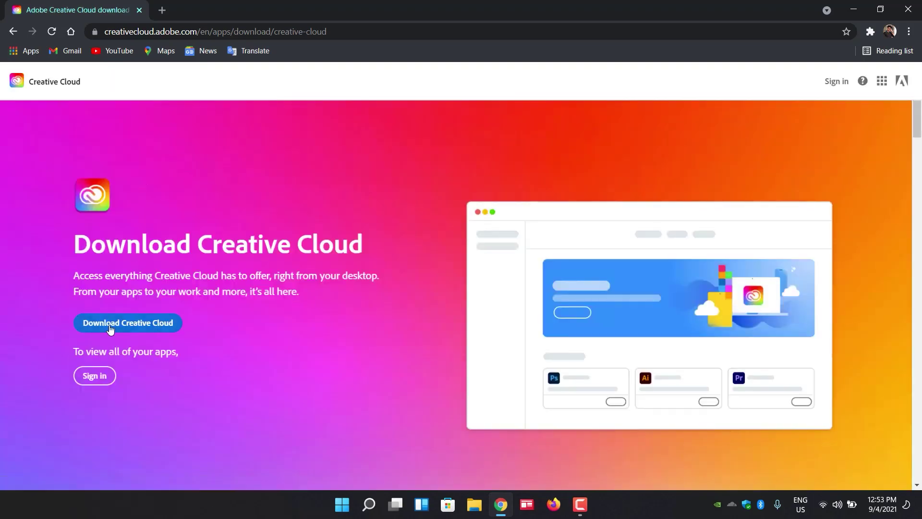
click(124, 323)
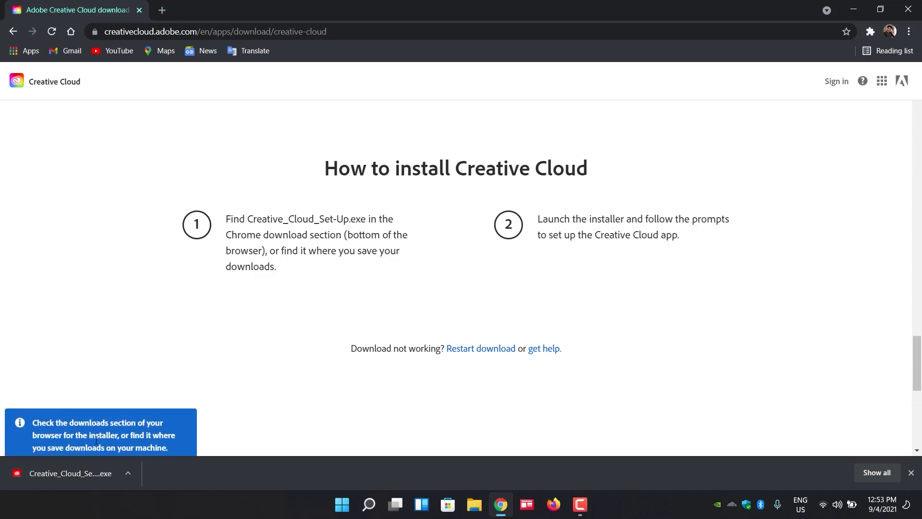
Step: Run the downloaded Creative Cloud installer, skip the passwordless sign-in offer and start the installation
click(61, 477)
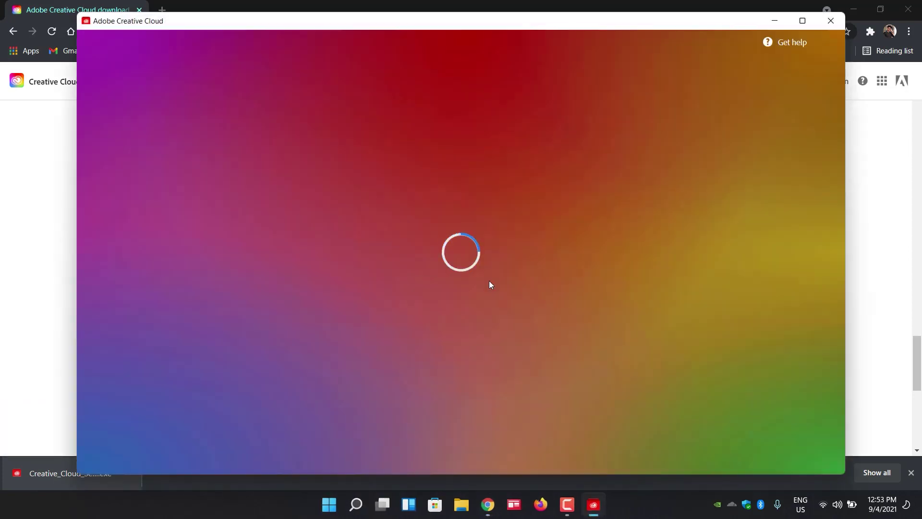
click(862, 14)
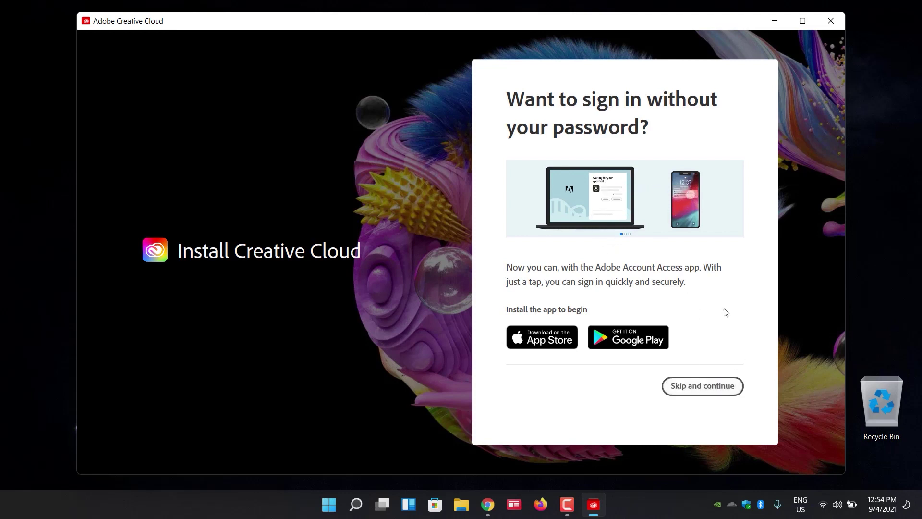
click(711, 387)
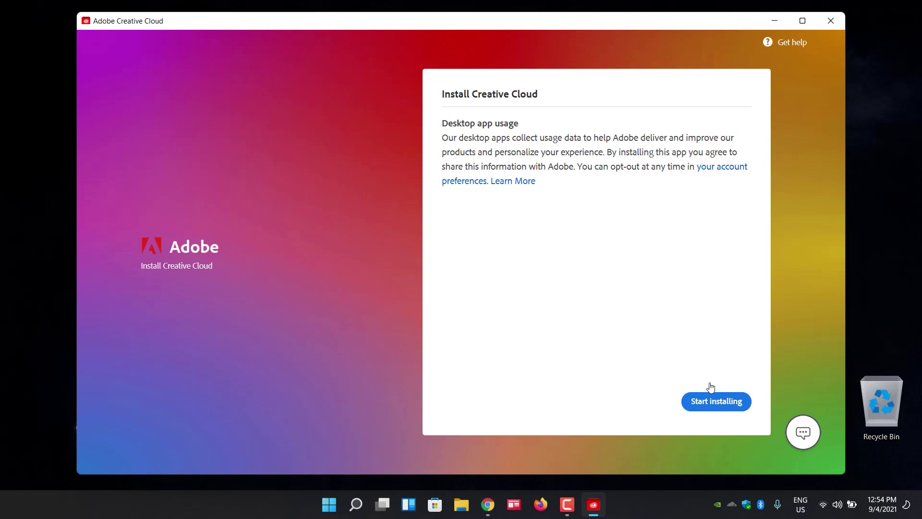
click(704, 407)
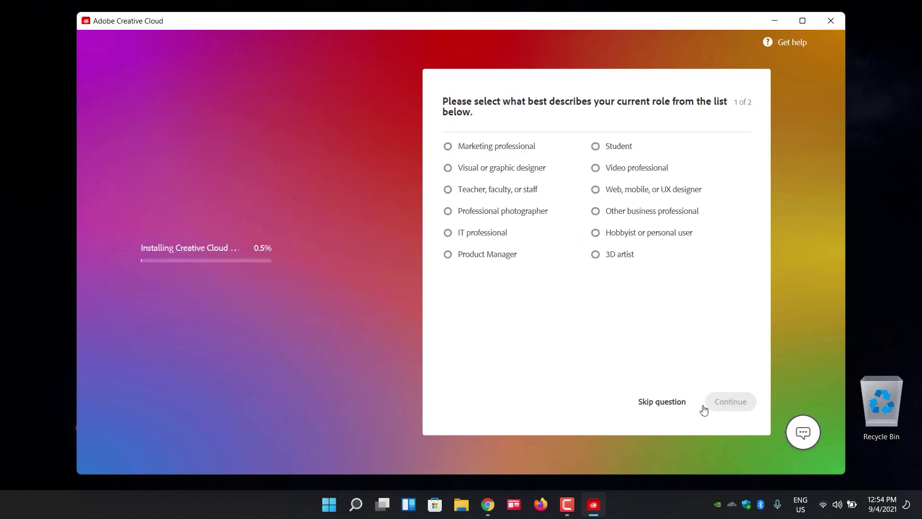
Step: Answer the setup survey with the role Student and the topics Photo, Graphic Design, Video, Illustration, UI and UX, and 3D and AR
click(609, 146)
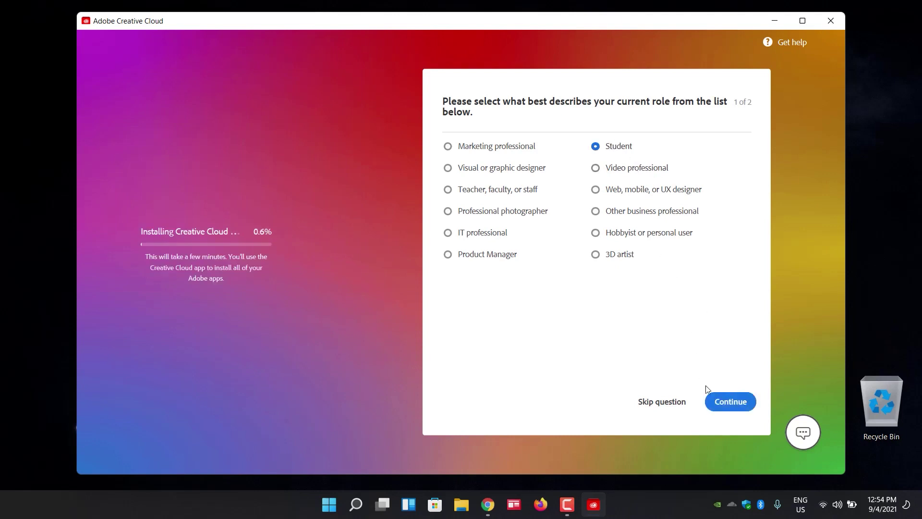
click(722, 410)
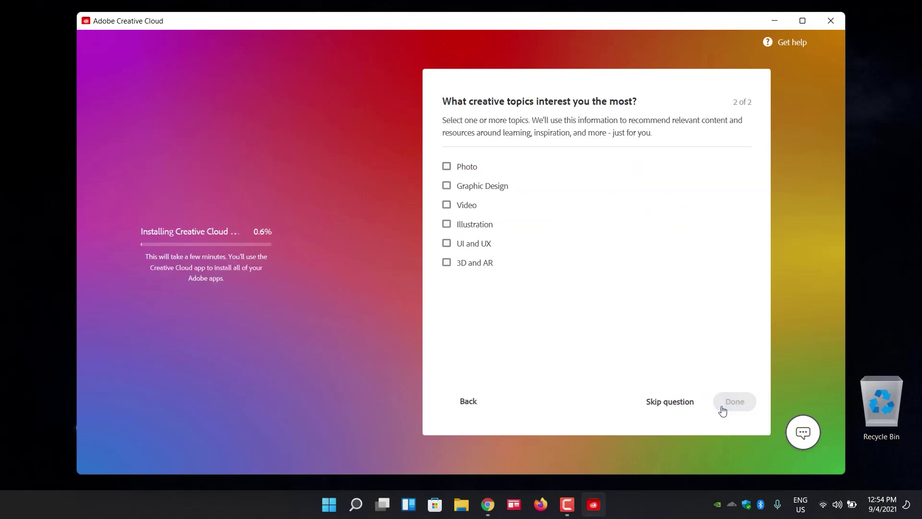
click(447, 207)
click(460, 187)
click(460, 168)
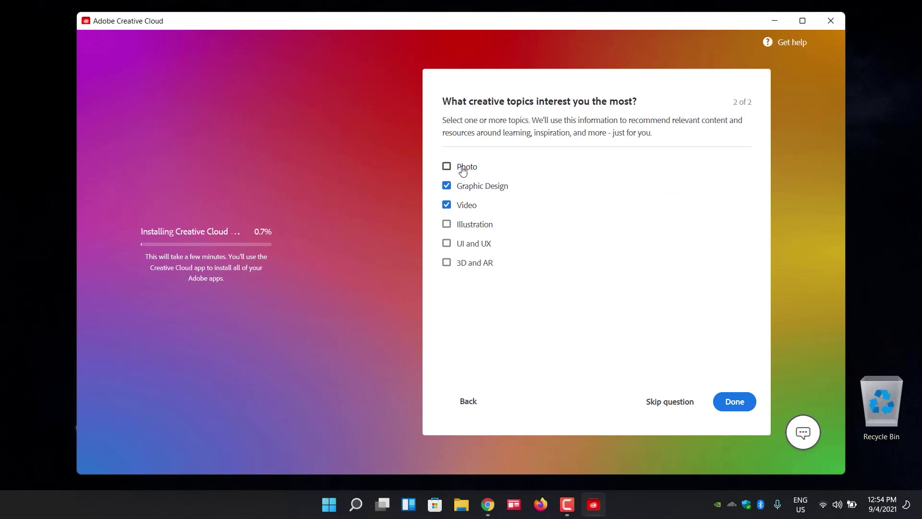
click(462, 228)
click(465, 243)
click(469, 263)
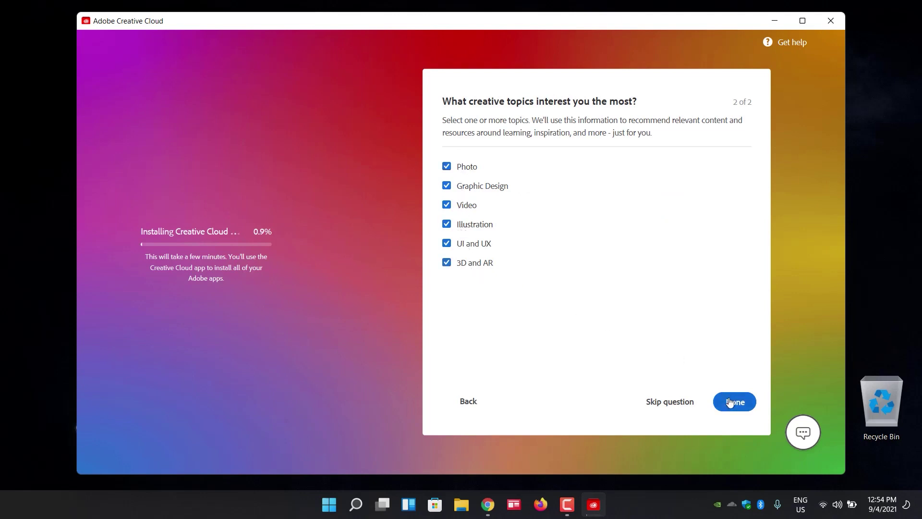
click(730, 402)
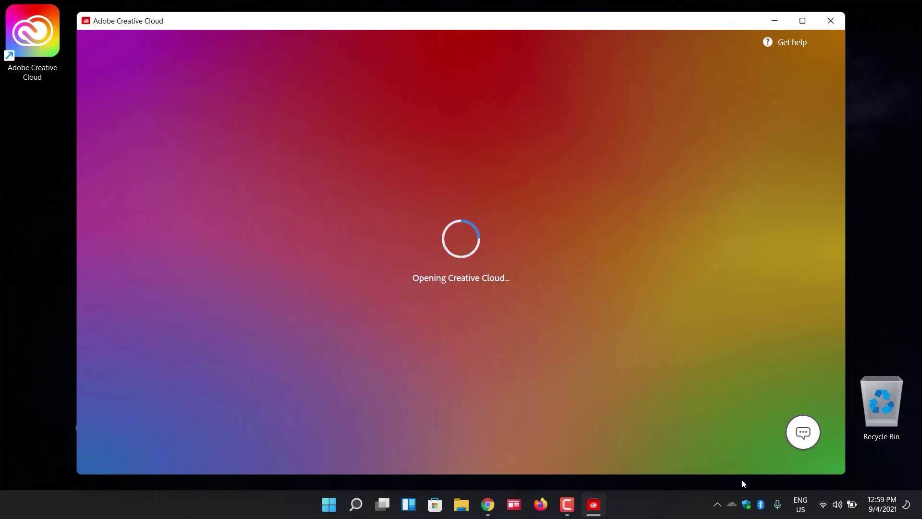
Step: Move the Creative Cloud icon out of the hidden system tray icons so it shows directly on the taskbar
click(717, 504)
drag(717, 475, 717, 504)
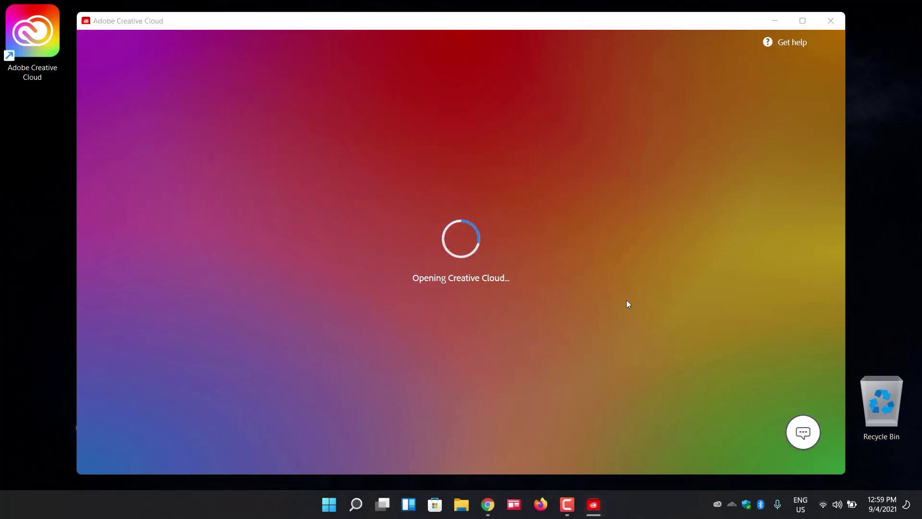
click(533, 118)
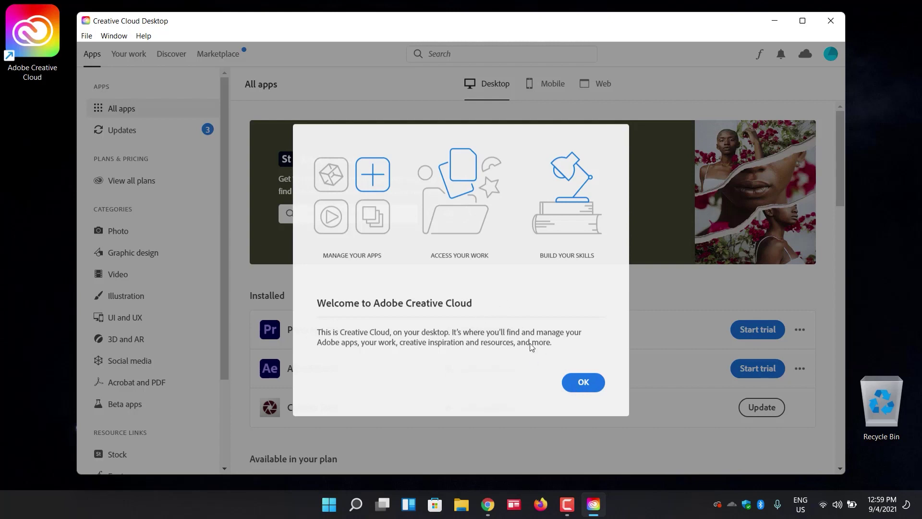
Step: Dismiss the Creative Cloud welcome message and open the list of available app updates
click(567, 383)
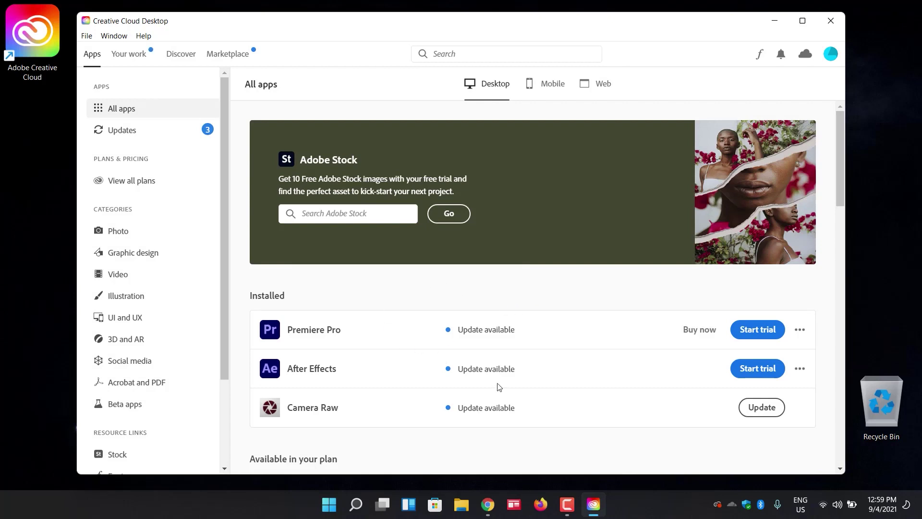
scroll(545, 382, down, 1)
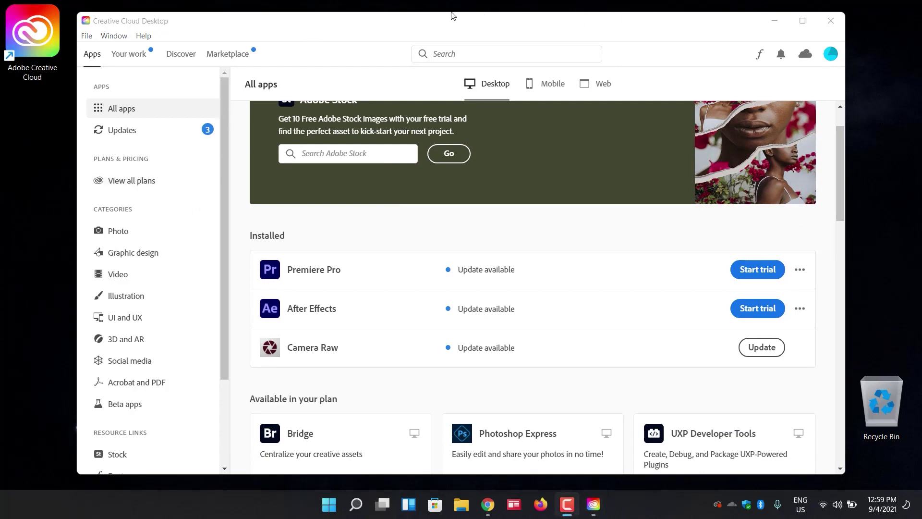
click(136, 130)
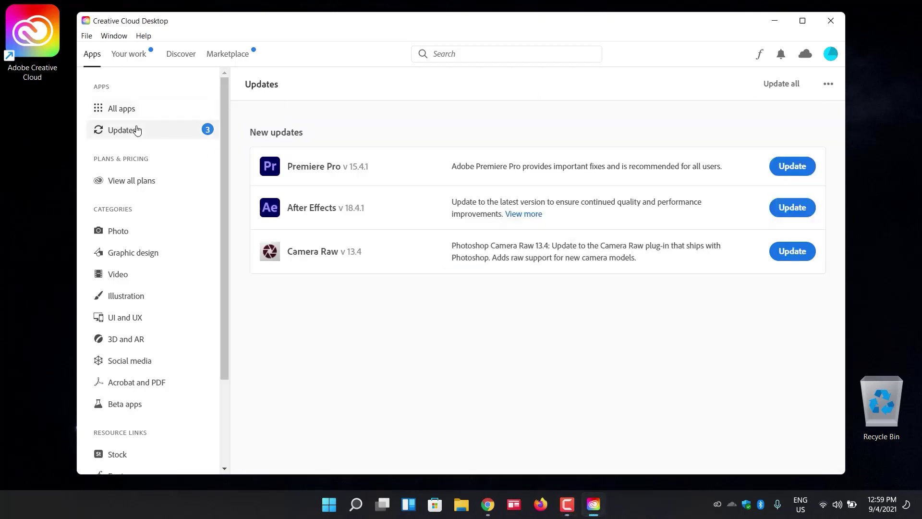
Step: Open the Discover section, dismiss the interests tip and look through the featured livestreams and articles
click(179, 55)
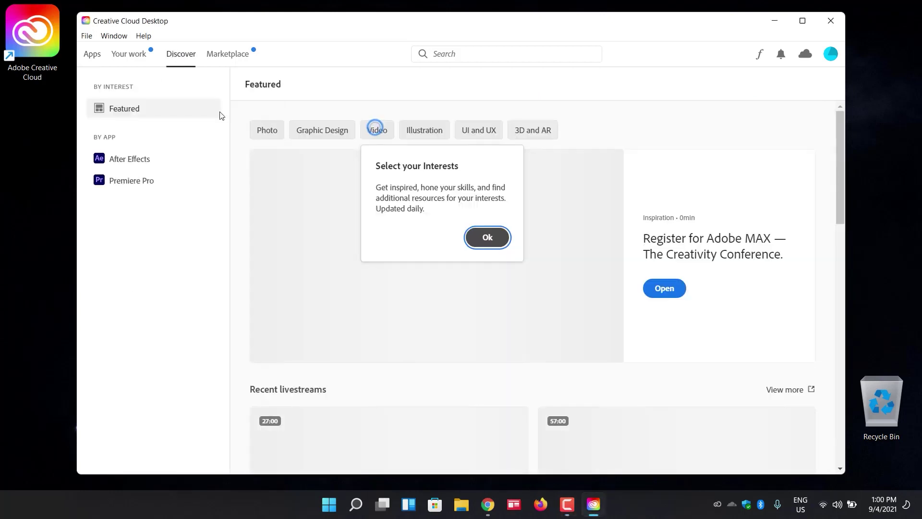
click(484, 237)
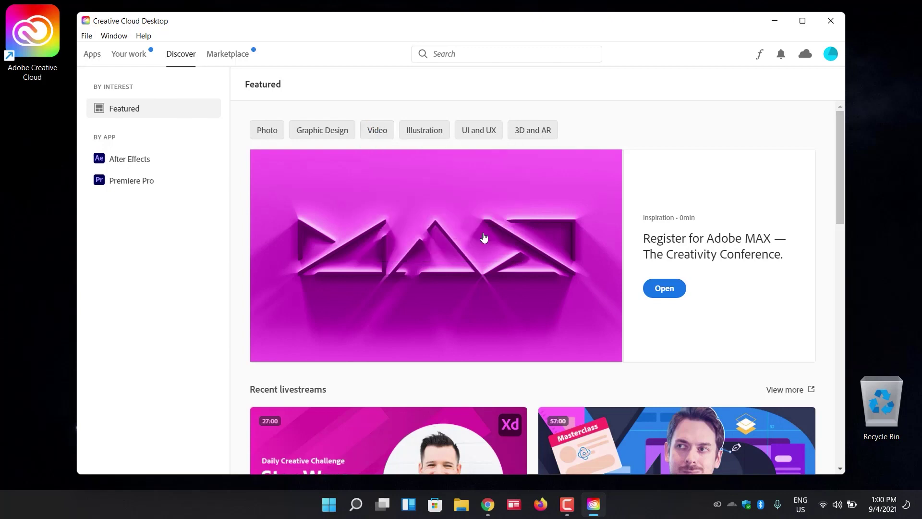
scroll(485, 237, down, 5)
scroll(484, 238, down, 1)
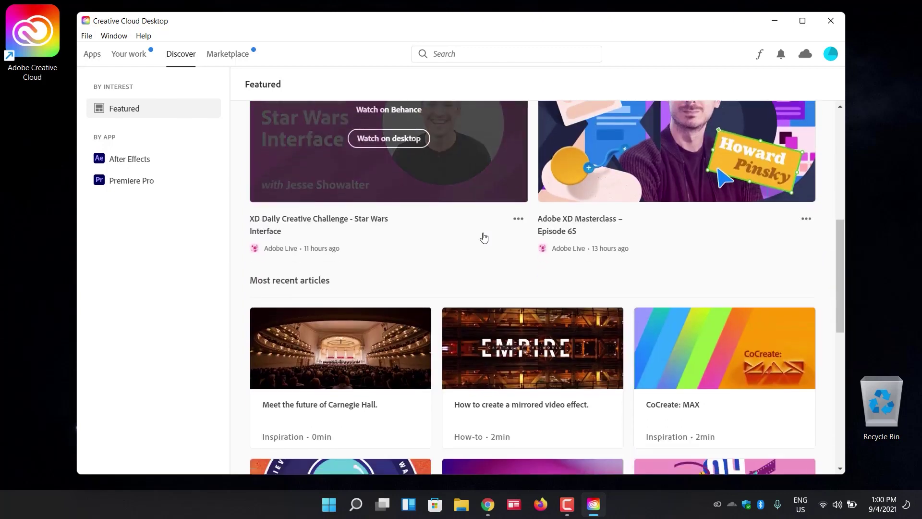
Step: Return to the apps section and look through all the apps offered in the Photo category
click(93, 60)
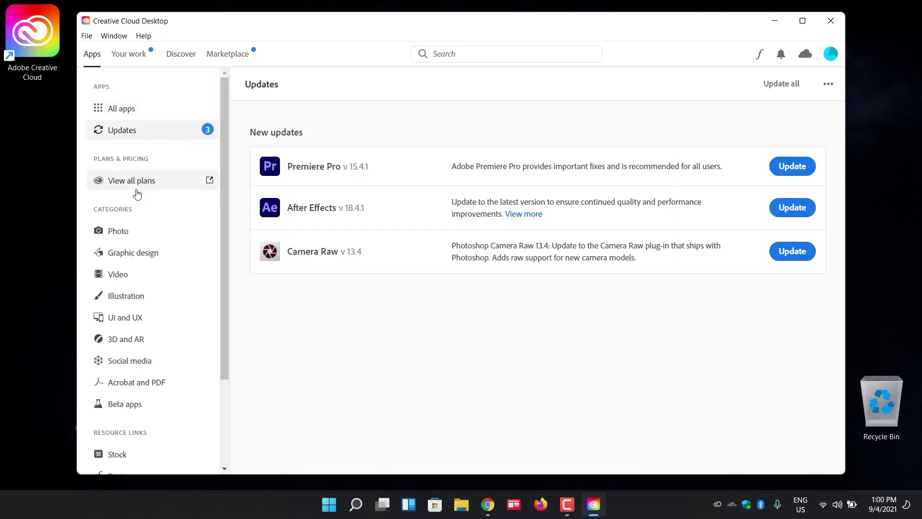
click(130, 236)
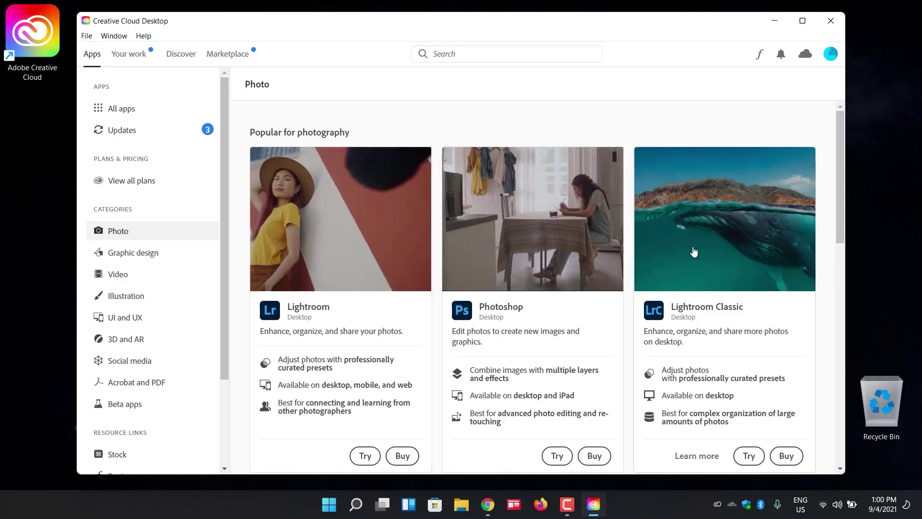
scroll(672, 250, down, 6)
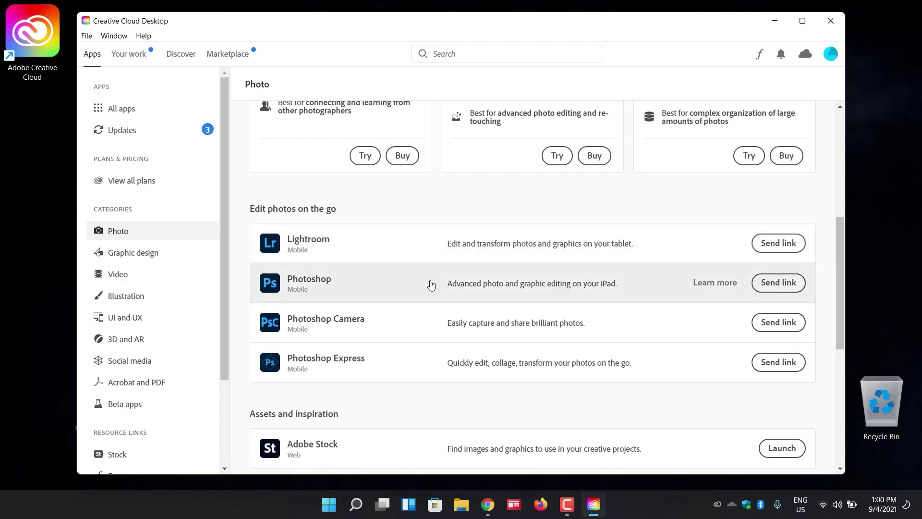
scroll(430, 288, down, 4)
scroll(374, 293, down, 2)
scroll(360, 285, down, 1)
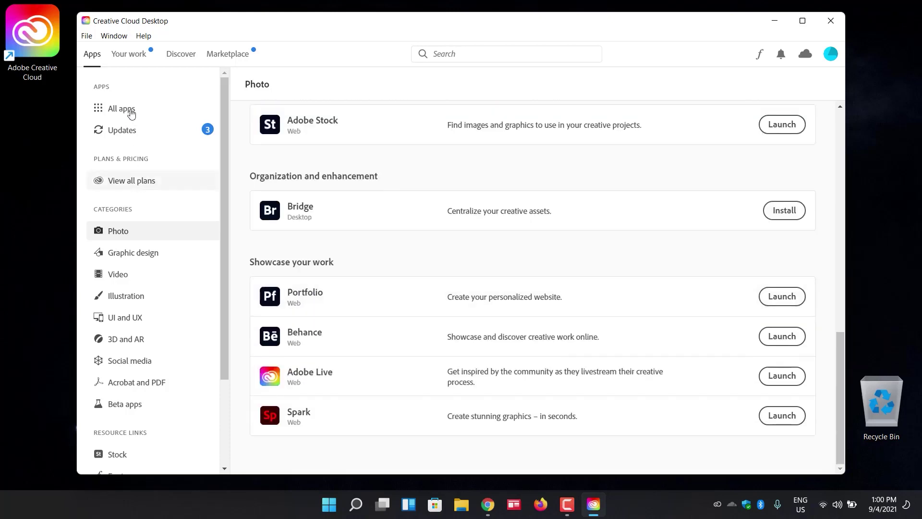
Step: Start installing Bridge from the apps available in the plan in the All apps list
click(135, 108)
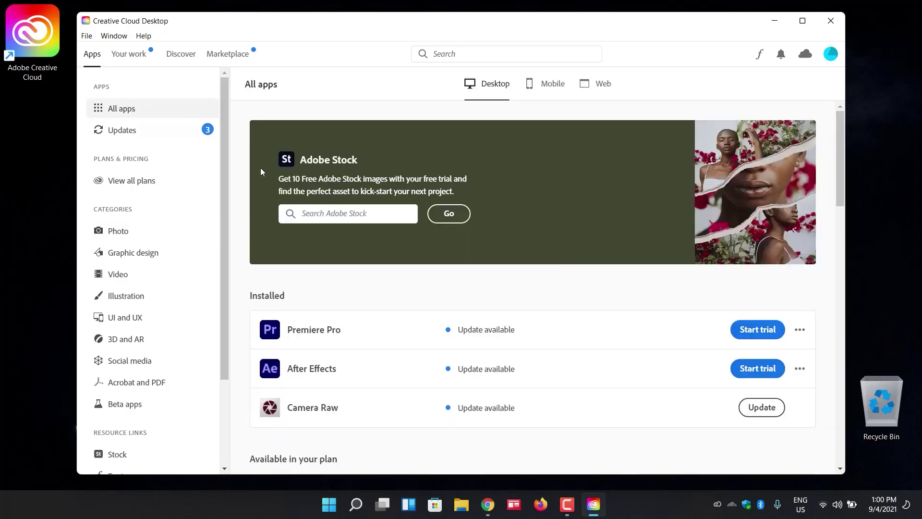
scroll(418, 262, down, 6)
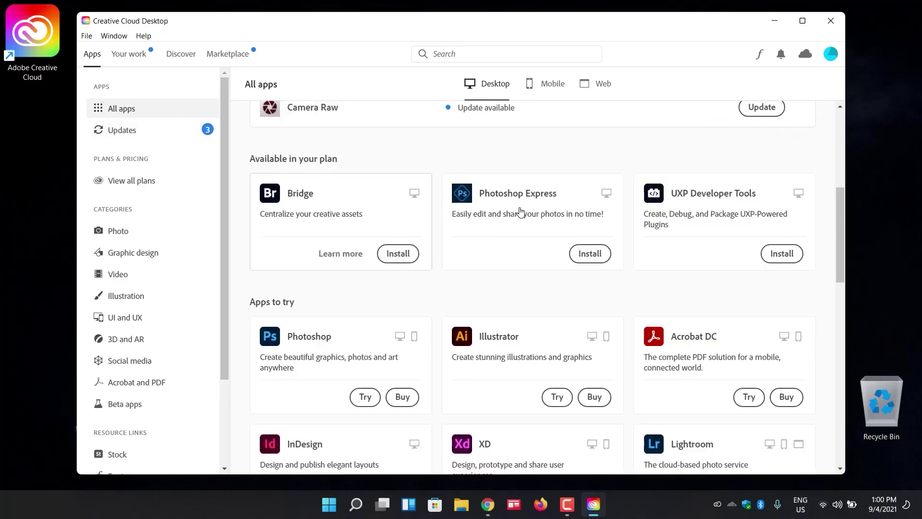
click(397, 254)
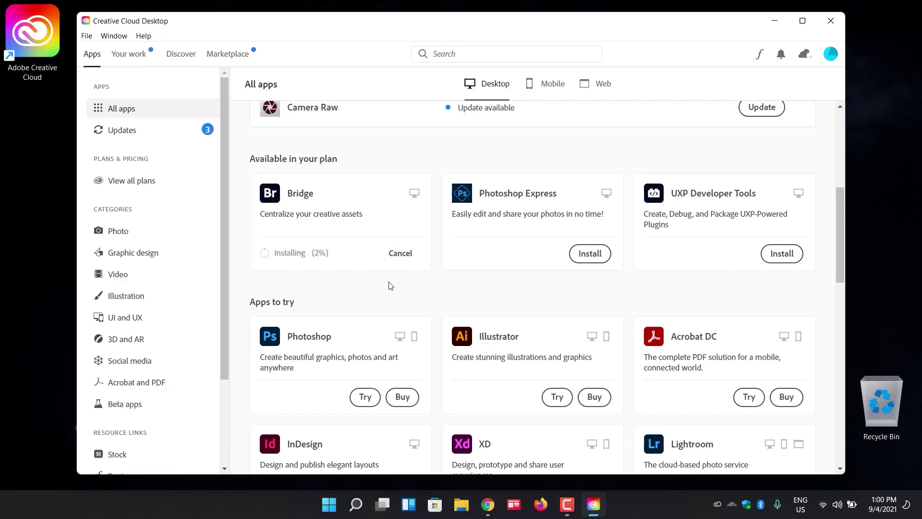
Step: Look through the whole list of desktop apps to try, down to Prelude, and return to the installed apps
scroll(370, 294, down, 3)
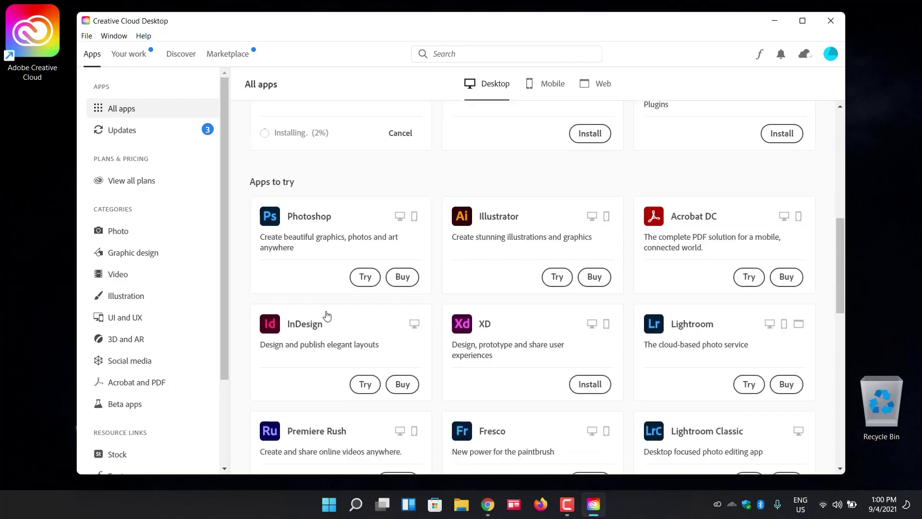
scroll(327, 314, down, 3)
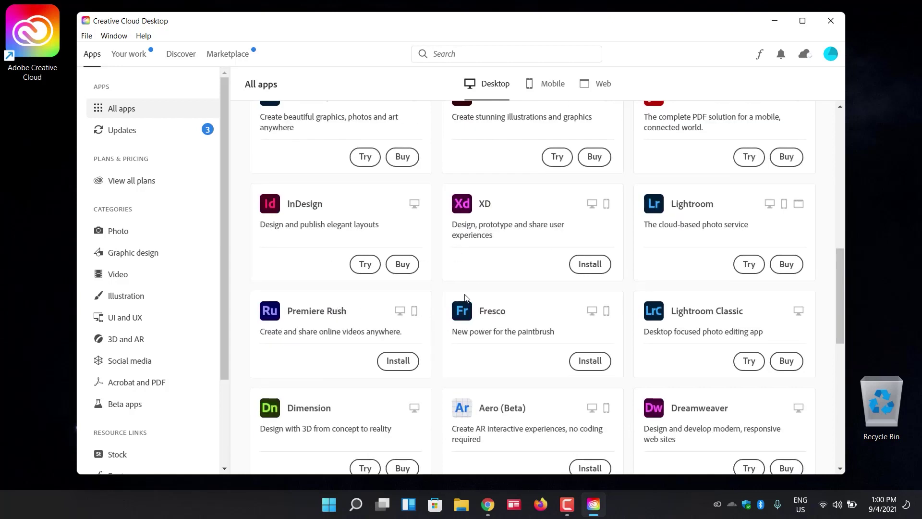
scroll(432, 362, down, 2)
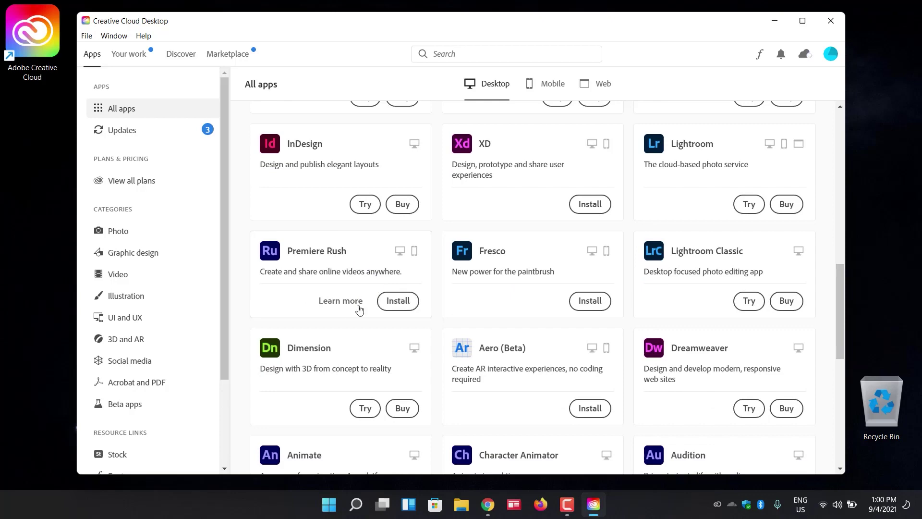
scroll(355, 317, down, 2)
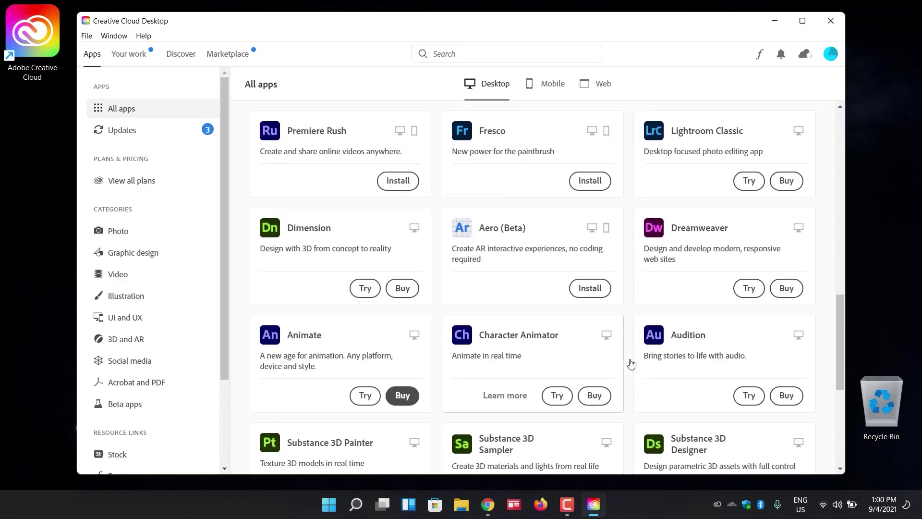
scroll(643, 361, down, 3)
scroll(645, 360, up, 2)
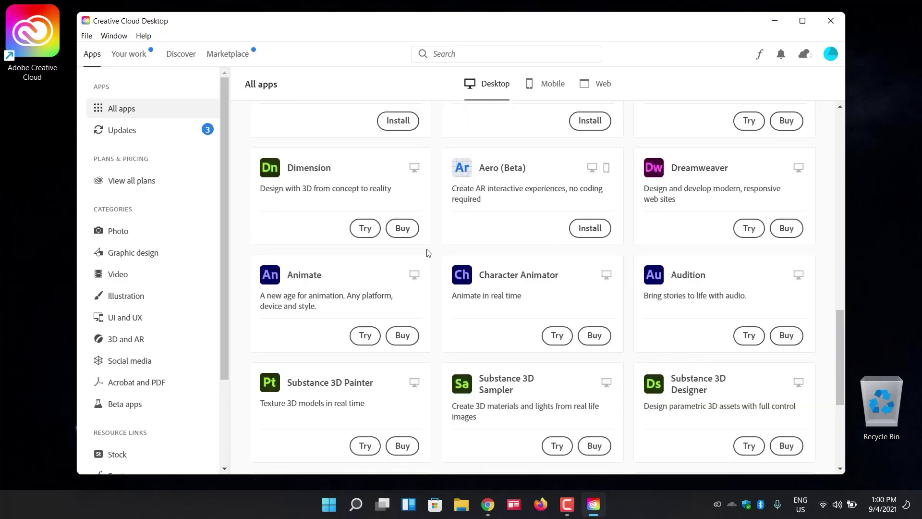
scroll(591, 263, down, 3)
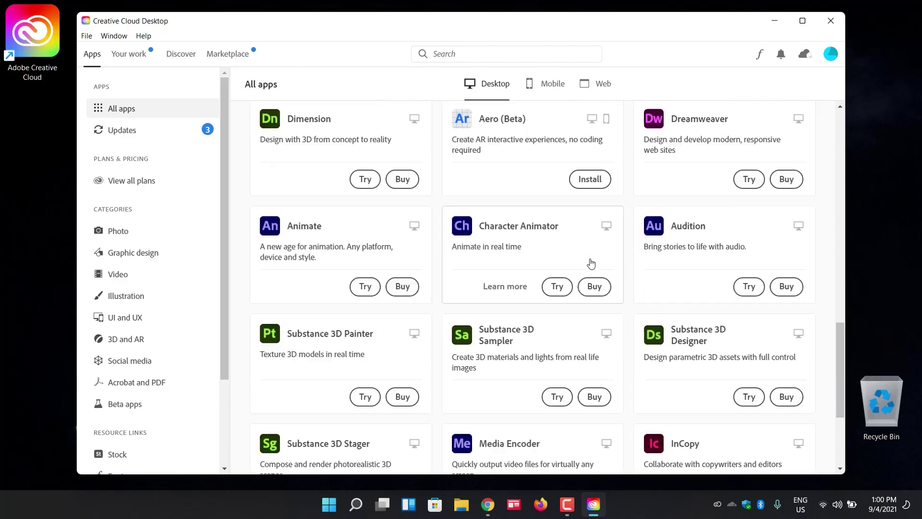
scroll(432, 312, down, 1)
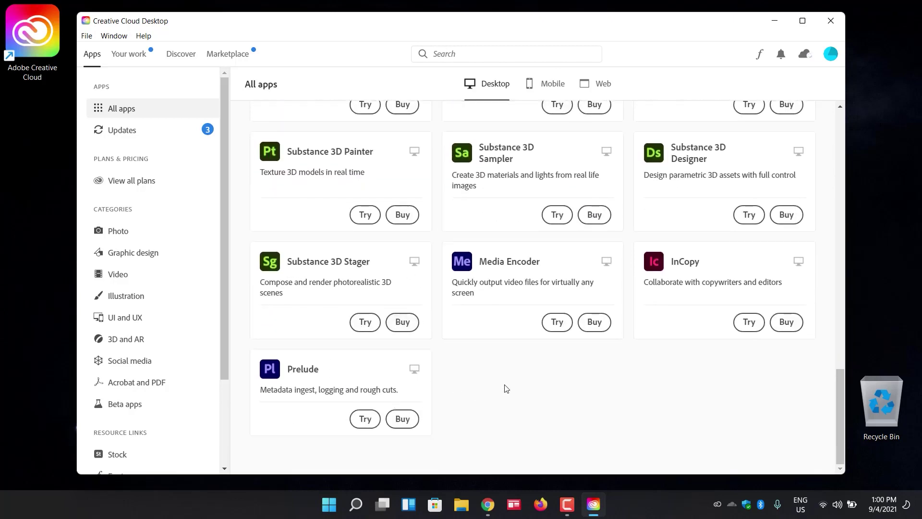
scroll(575, 382, up, 8)
scroll(575, 382, up, 6)
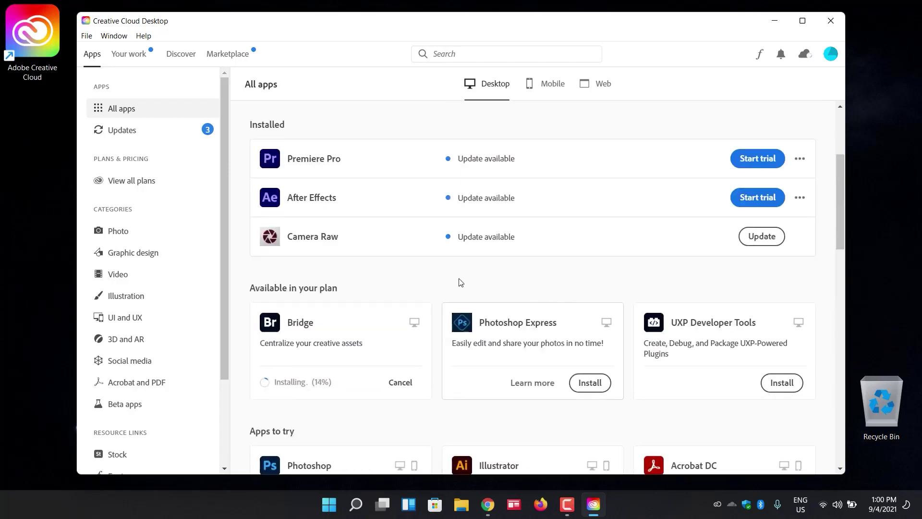
Step: Open the Graphic design category and look through its popular apps and its assets and inspiration resources
scroll(424, 279, up, 1)
scroll(424, 278, up, 2)
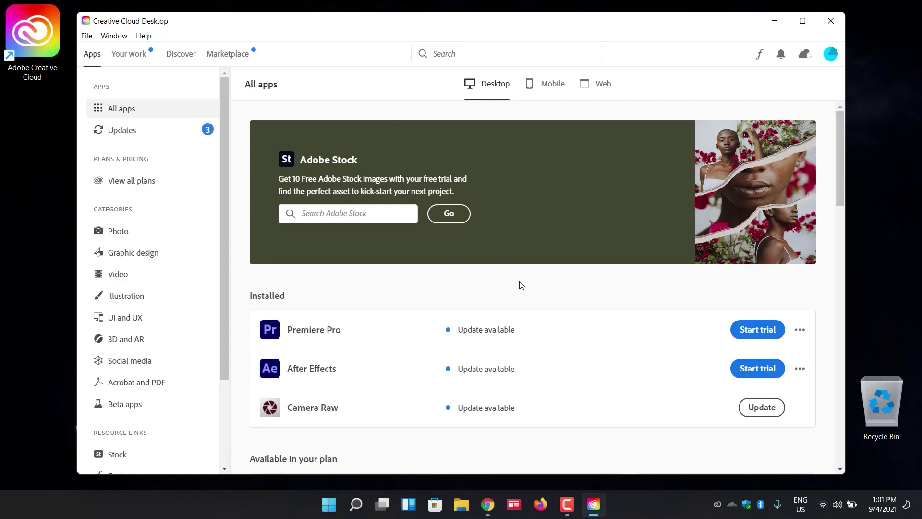
scroll(522, 285, down, 4)
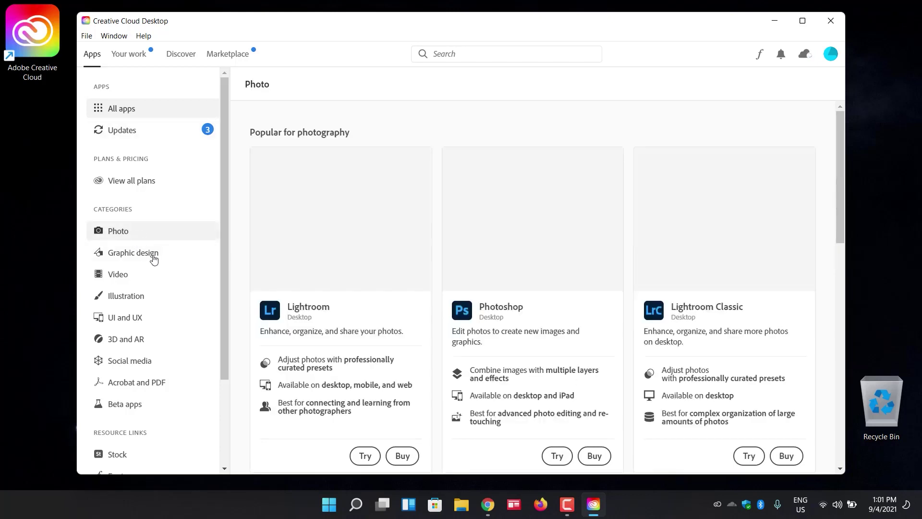
click(153, 258)
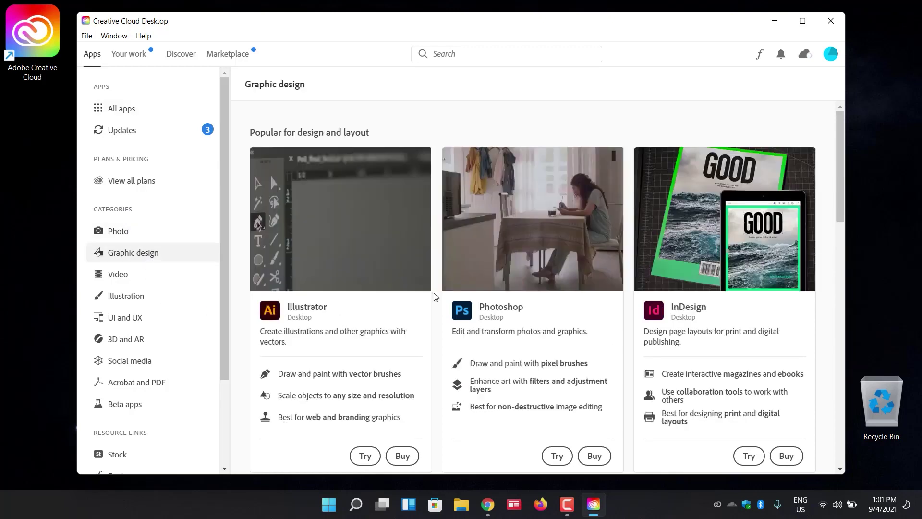
mouse_move(316, 206)
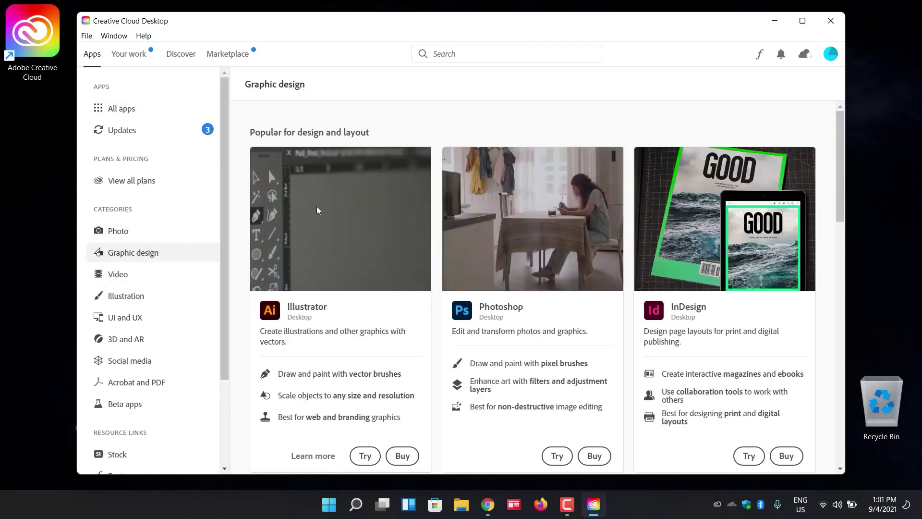
mouse_move(482, 247)
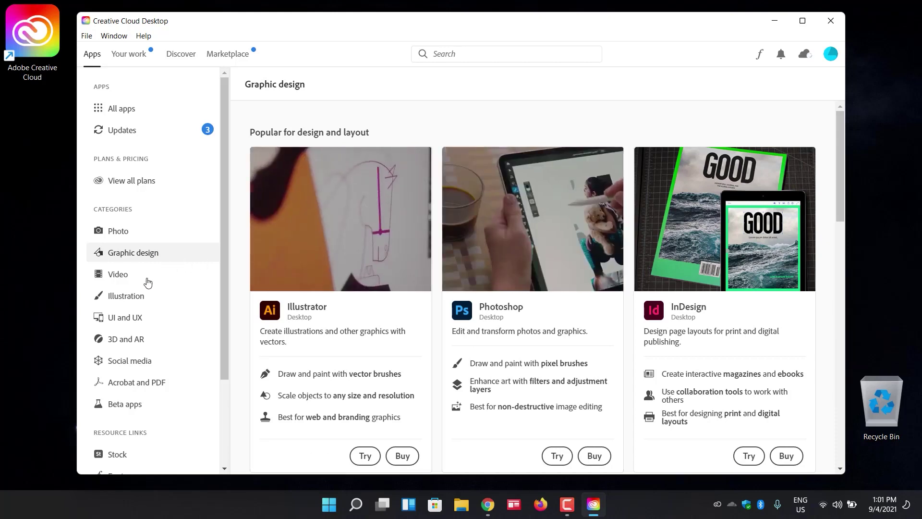
scroll(154, 280, down, 3)
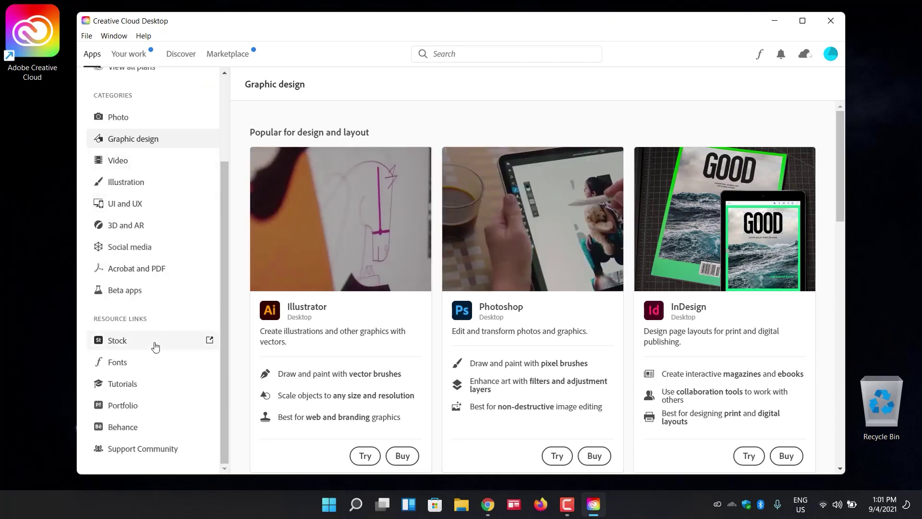
scroll(155, 344, up, 3)
mouse_move(370, 310)
scroll(370, 309, down, 5)
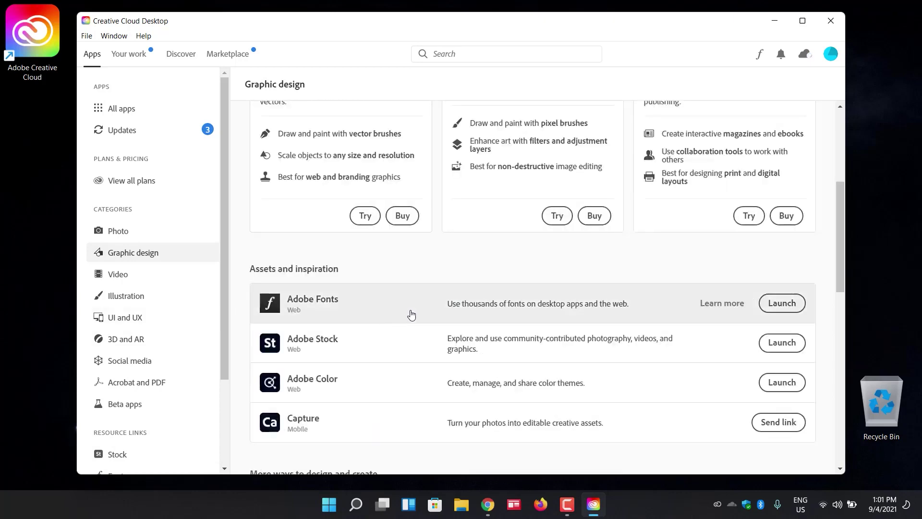
scroll(411, 314, down, 3)
scroll(410, 315, up, 8)
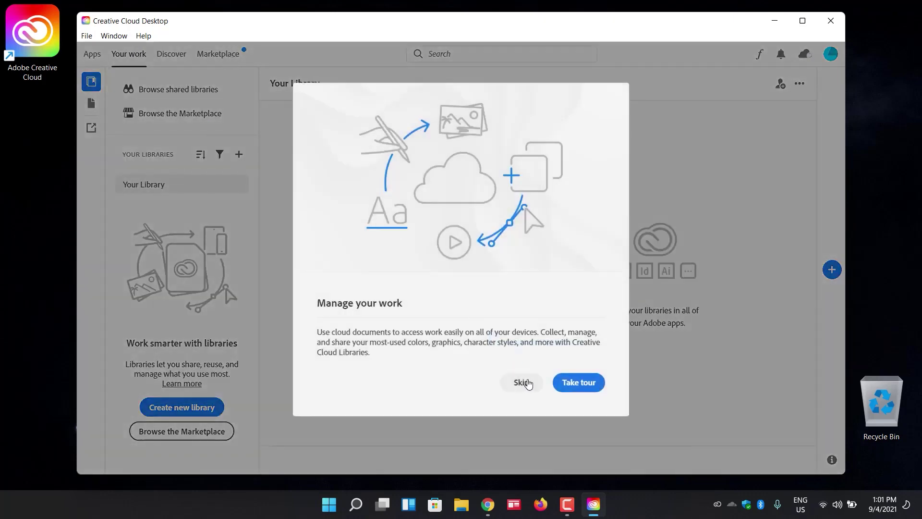
Step: Take the introductory tour of Your work, and go through the Marketplace tour up to the plugin search tip
click(589, 382)
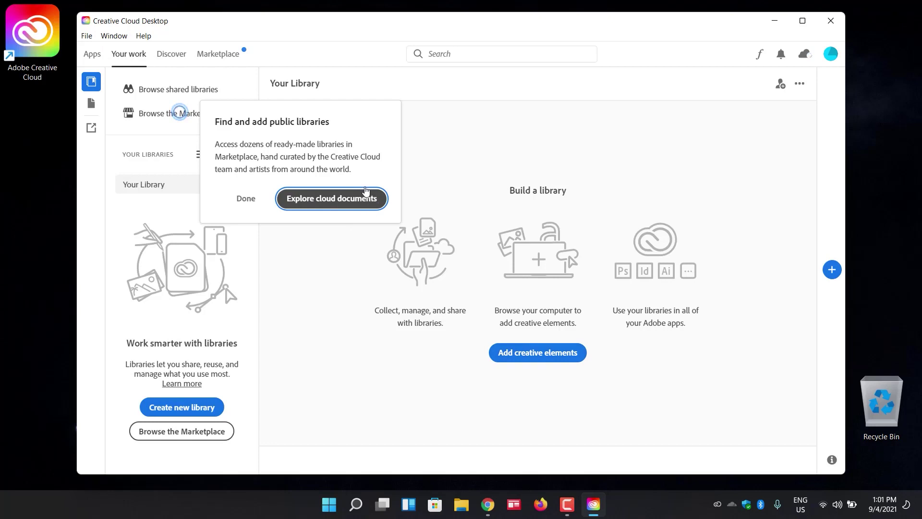
click(223, 58)
click(279, 169)
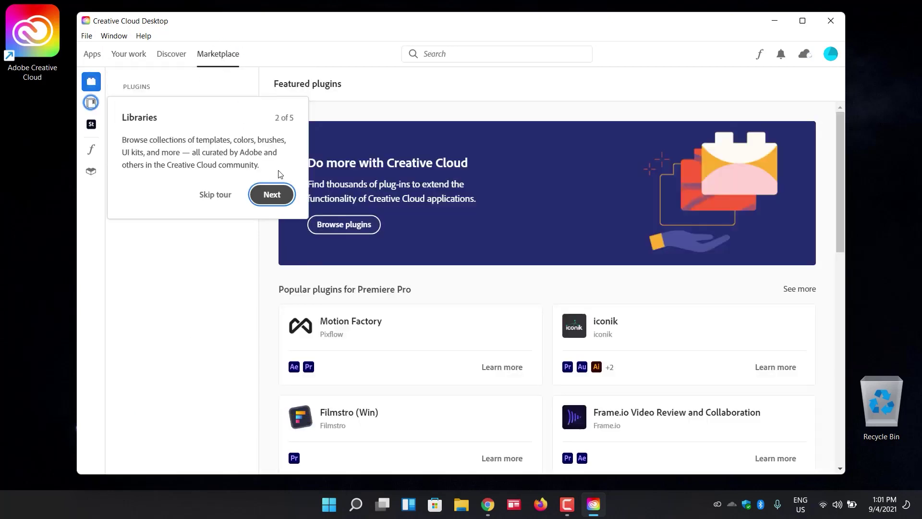
click(278, 192)
click(278, 204)
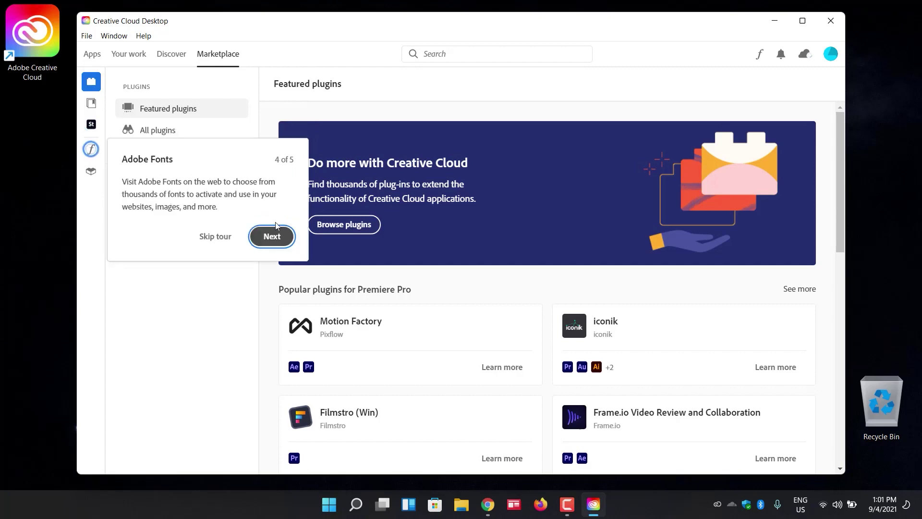
click(278, 236)
click(272, 265)
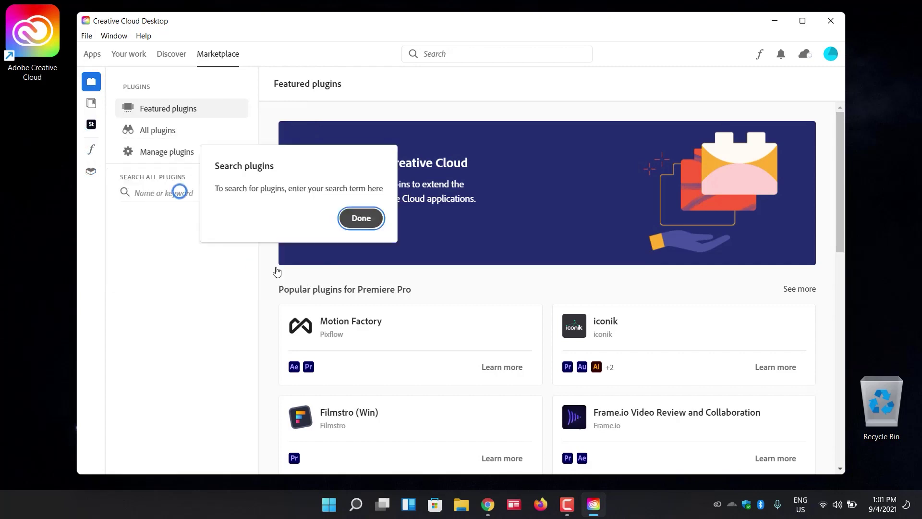
click(271, 261)
Step: Look through the featured Marketplace plugins for Premiere Pro and After Effects
scroll(500, 255, down, 4)
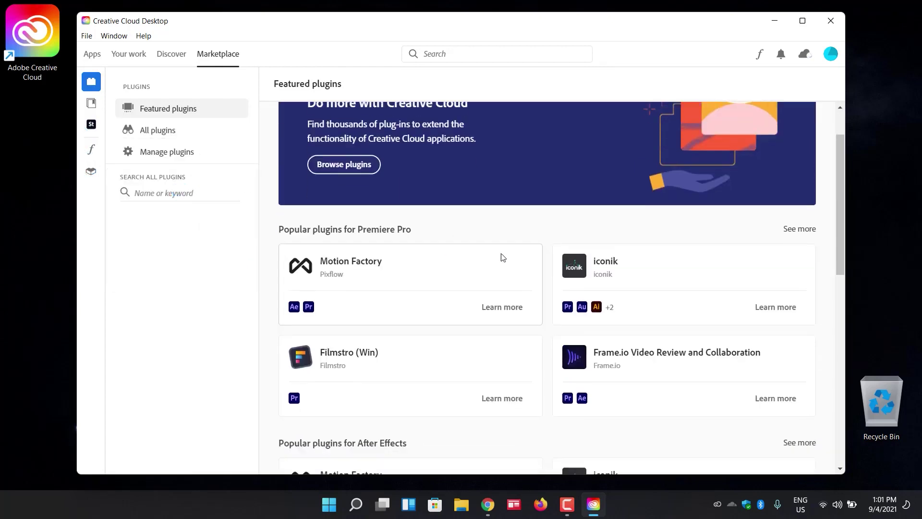
scroll(500, 261, down, 1)
scroll(500, 261, down, 2)
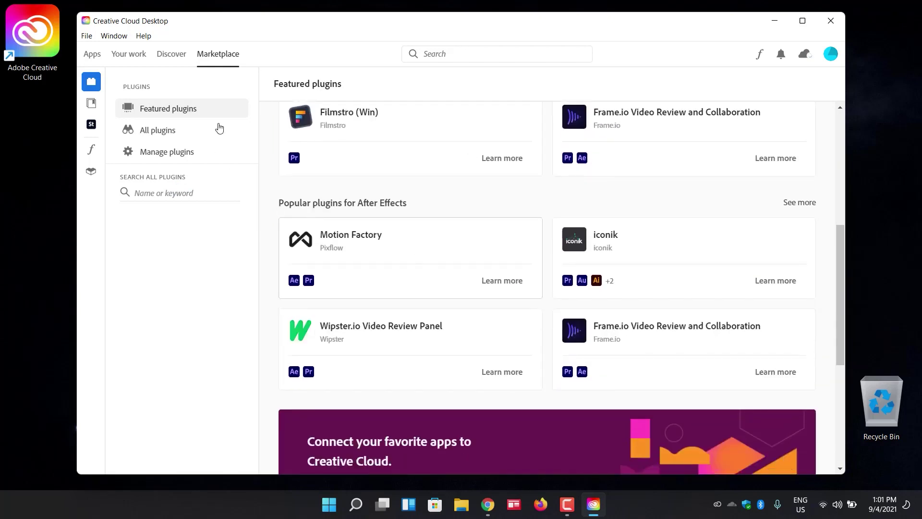
Step: Browse the featured content in Discover and check the cloud storage, file syncing and Bridge installation status
click(171, 54)
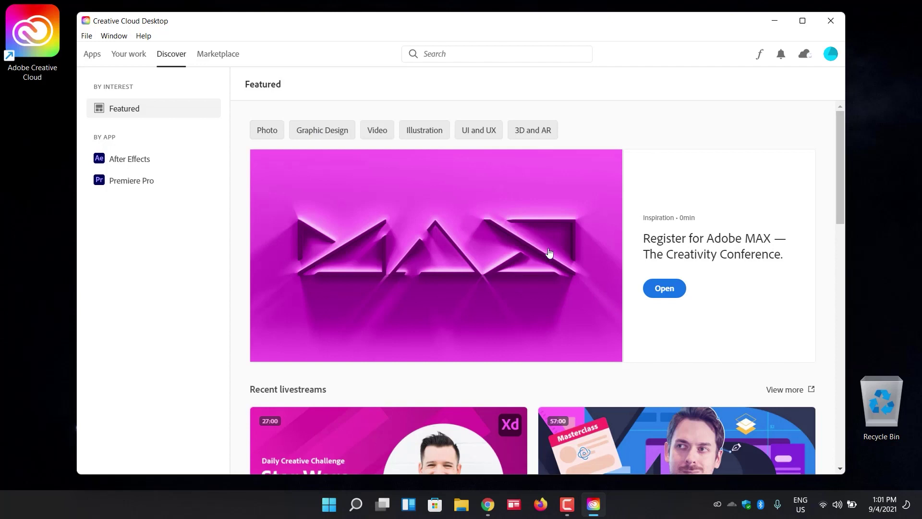
scroll(571, 262, down, 2)
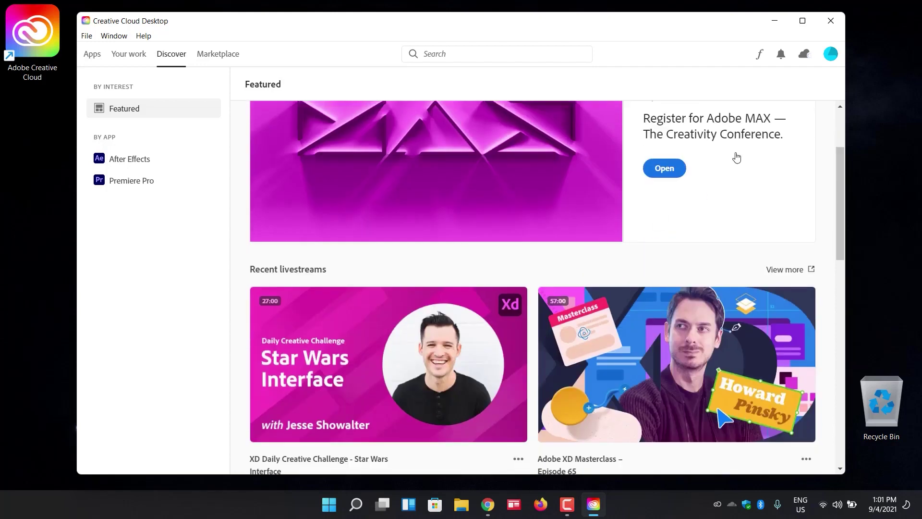
click(804, 56)
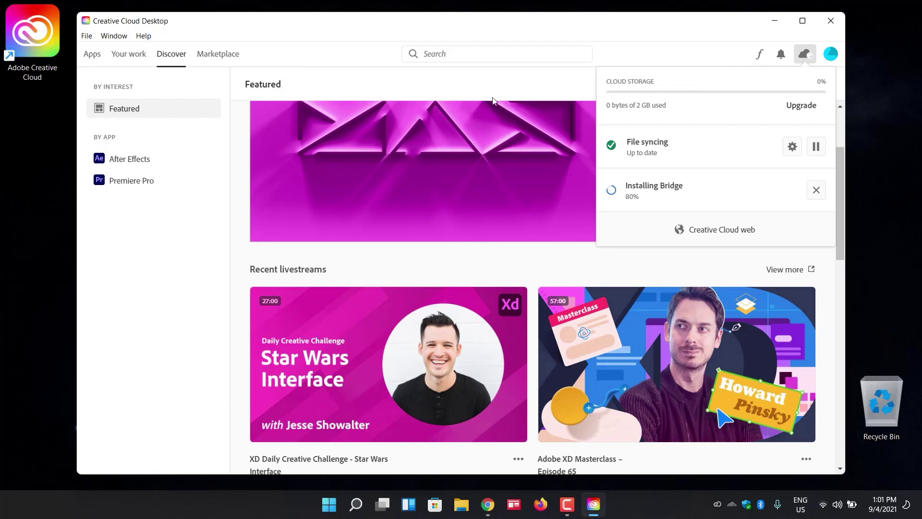
click(329, 87)
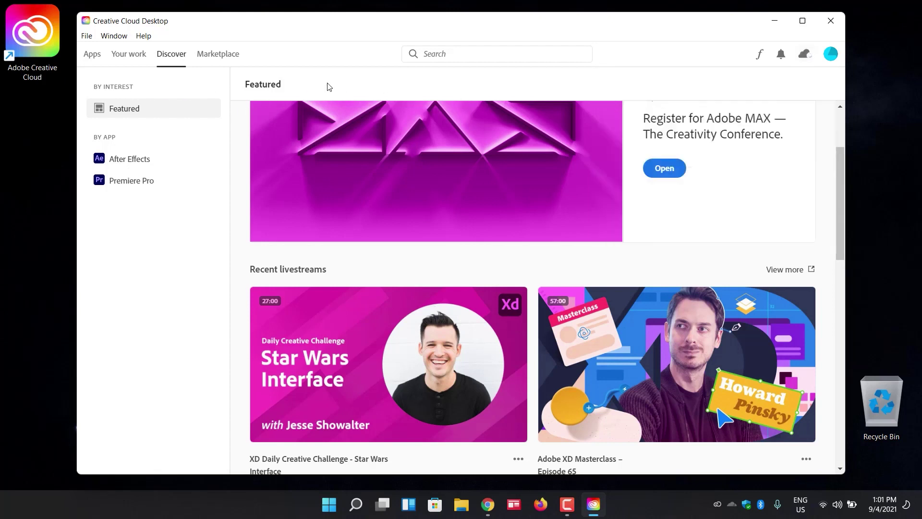